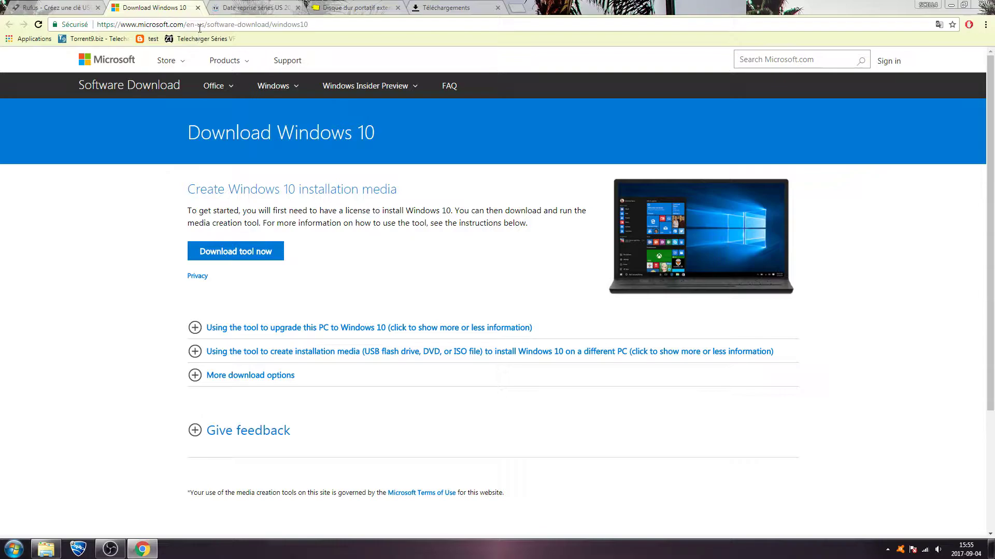
# - Open the browser's downloads list and launch the downloaded Windows 10 Media Creation Tool
pyautogui.click(389, 26)
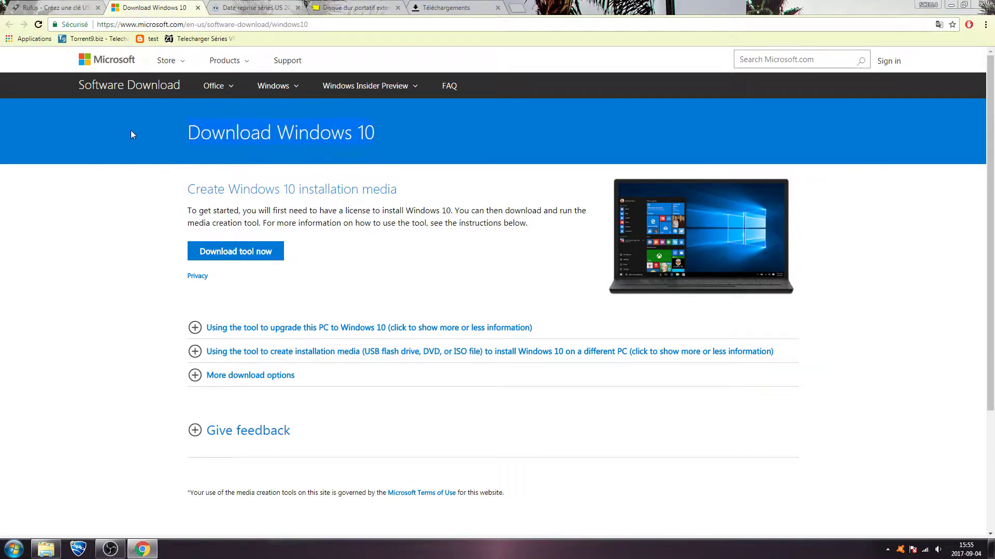
pyautogui.click(115, 275)
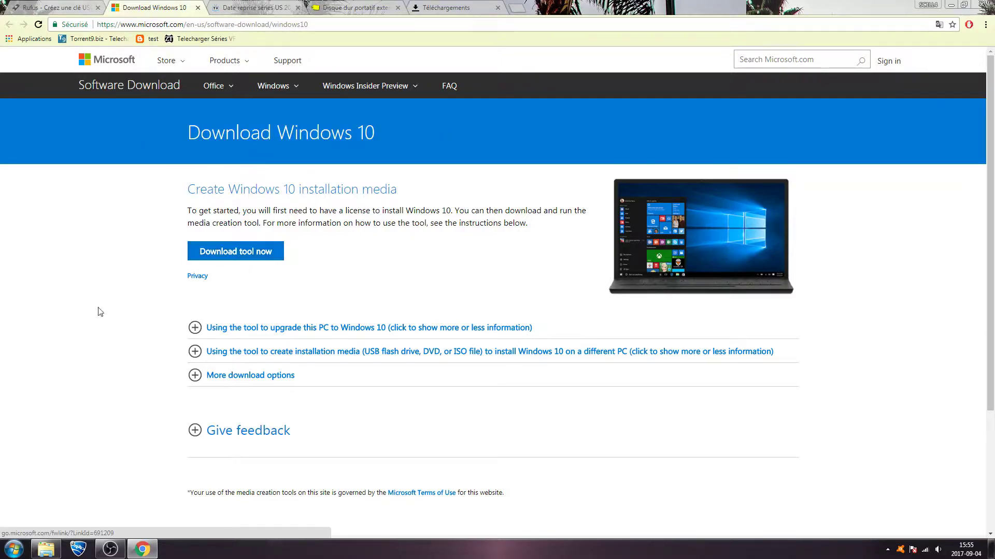
pyautogui.click(455, 7)
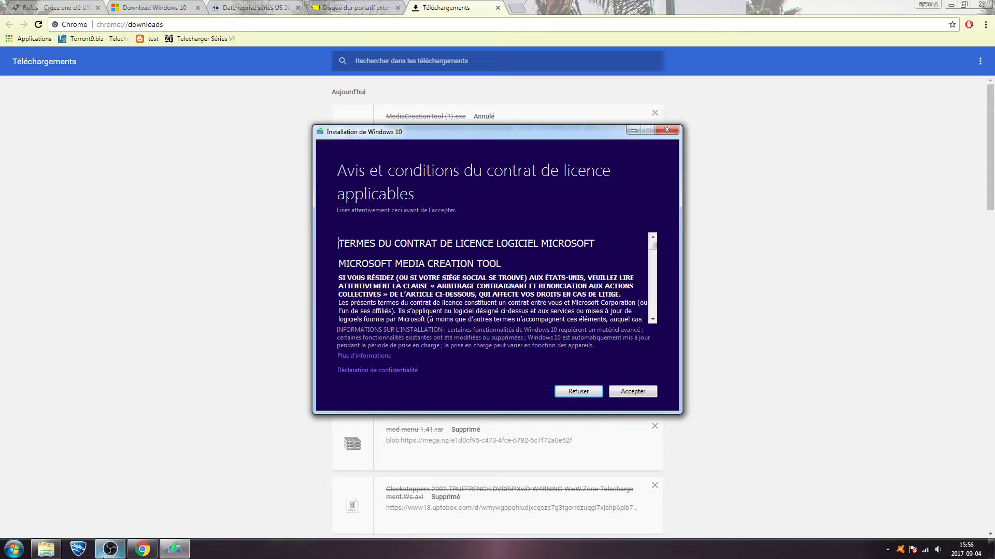
# - Minimize the browser, accept the licence terms and choose to create installation media for another PC
pyautogui.click(14, 554)
pyautogui.click(15, 553)
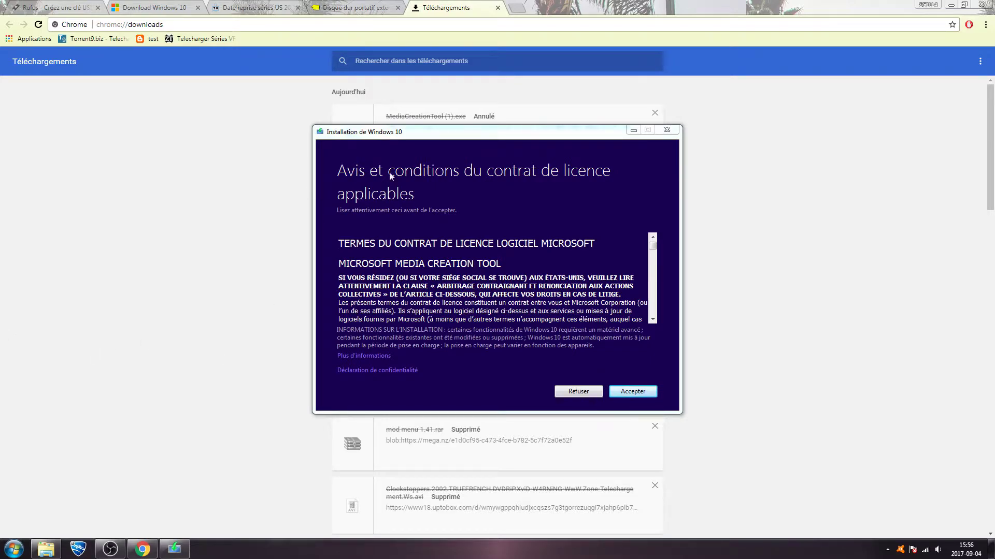
pyautogui.moveTo(337, 134); pyautogui.dragTo(226, 144)
pyautogui.click(950, 5)
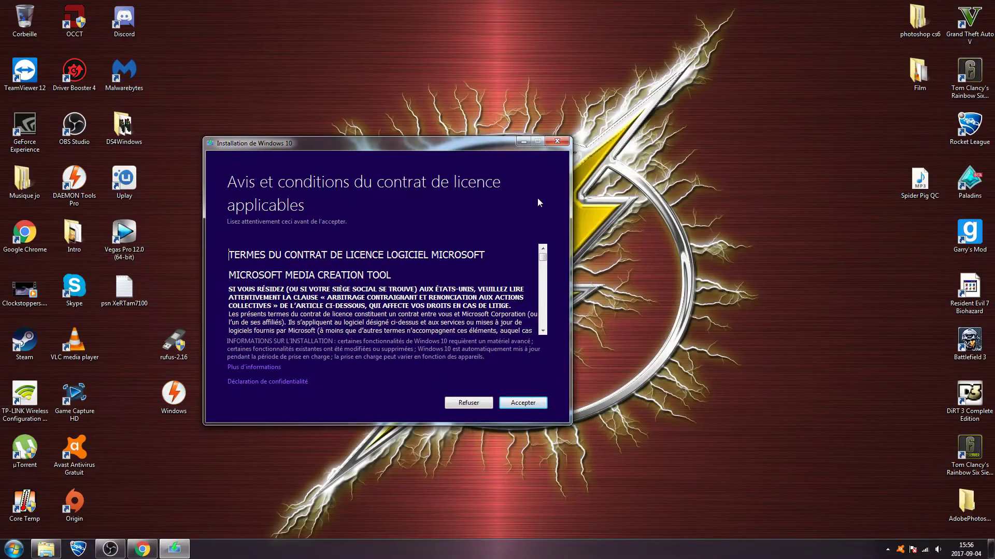
pyautogui.click(523, 404)
pyautogui.moveTo(418, 143); pyautogui.dragTo(567, 123)
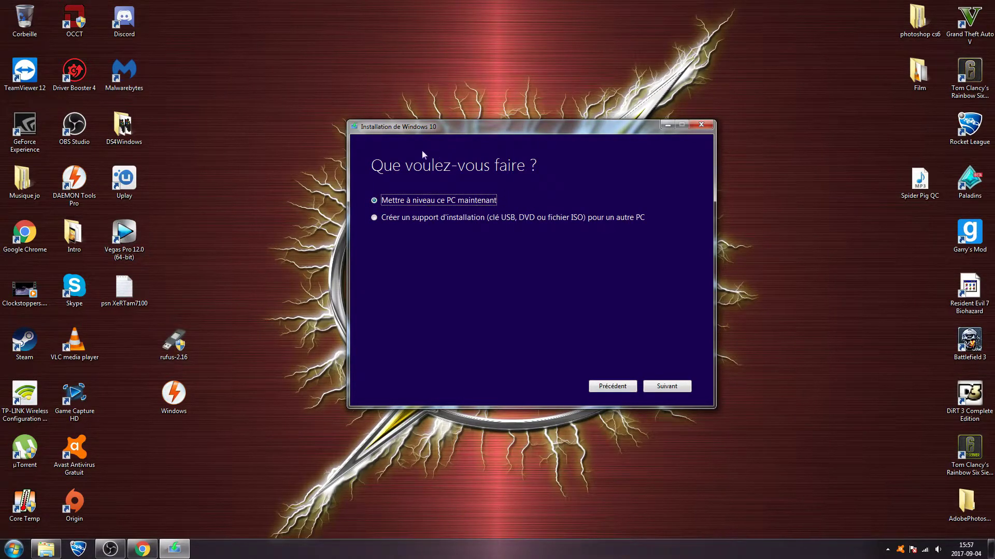
pyautogui.click(382, 218)
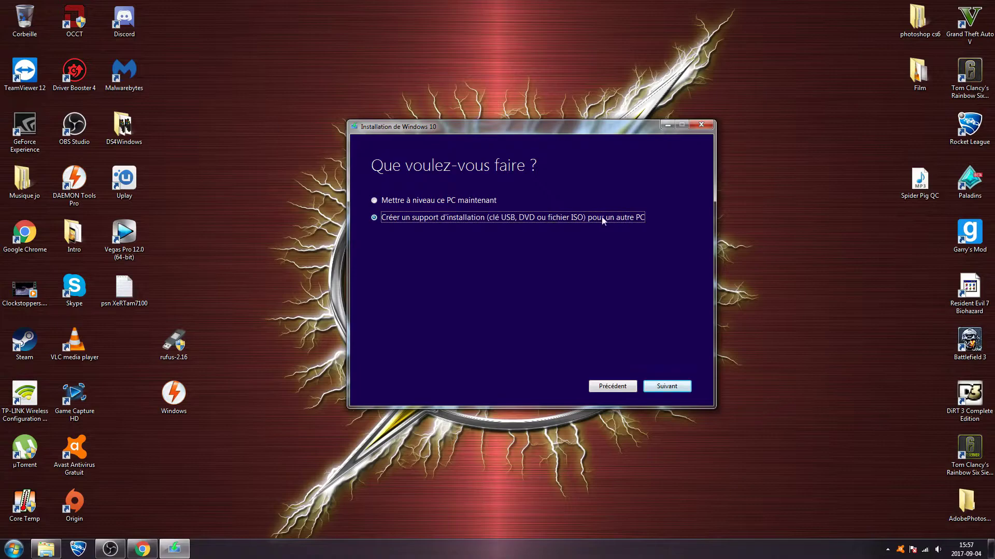
pyautogui.click(671, 390)
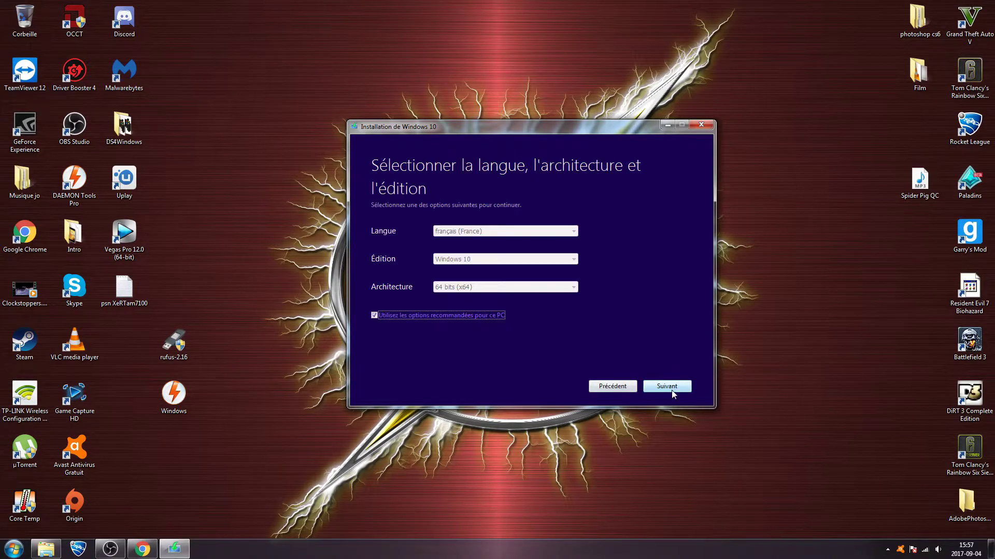
# - Turn off the recommended options and set the language to français (Canada), keeping edition Windows 10 and architecture 64 bits (x64)
pyautogui.click(374, 315)
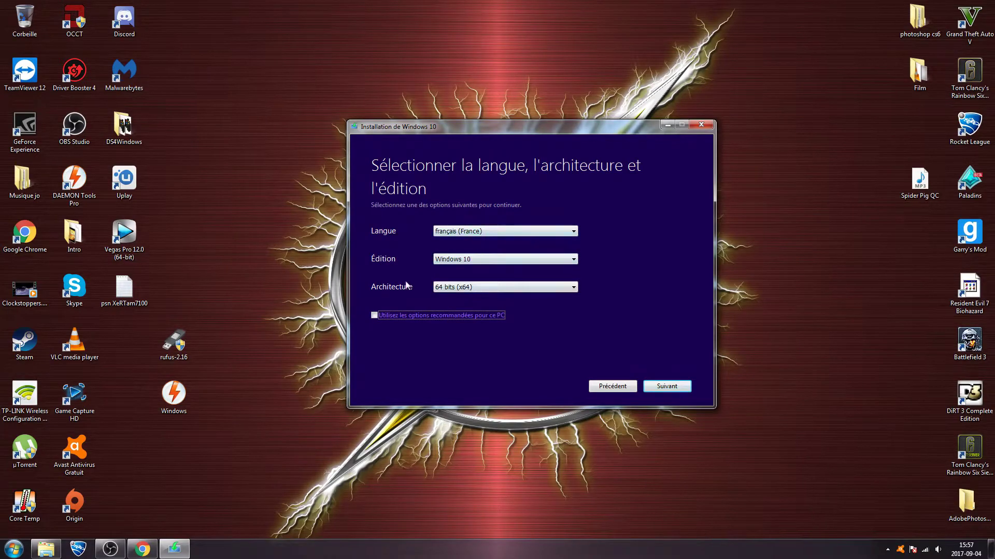
pyautogui.click(461, 232)
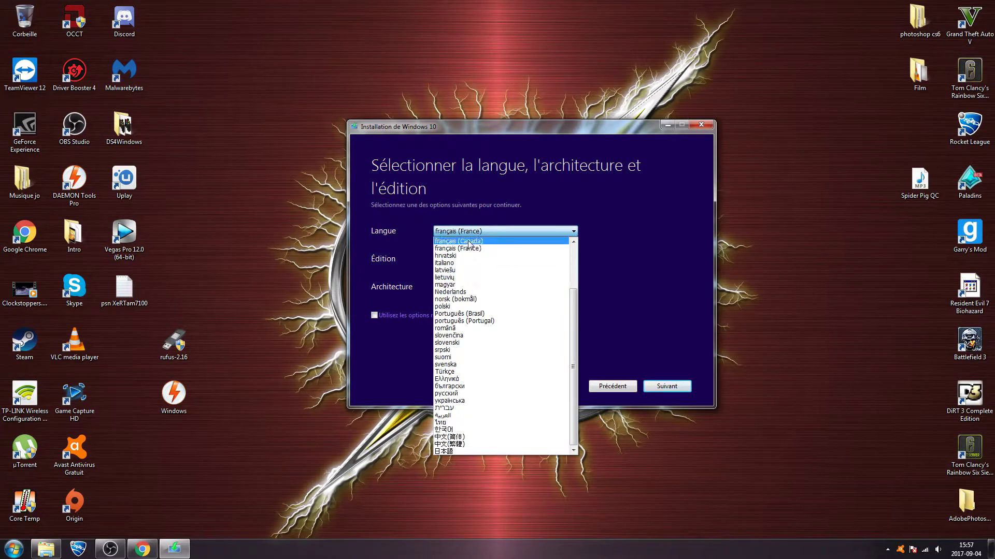
pyautogui.click(469, 242)
pyautogui.click(455, 263)
pyautogui.click(462, 268)
pyautogui.click(463, 285)
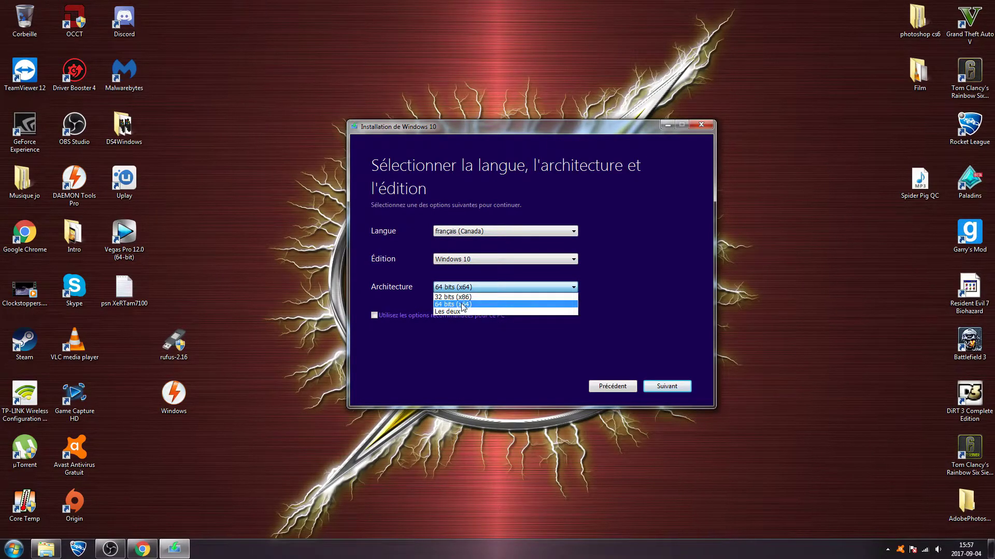
pyautogui.click(462, 305)
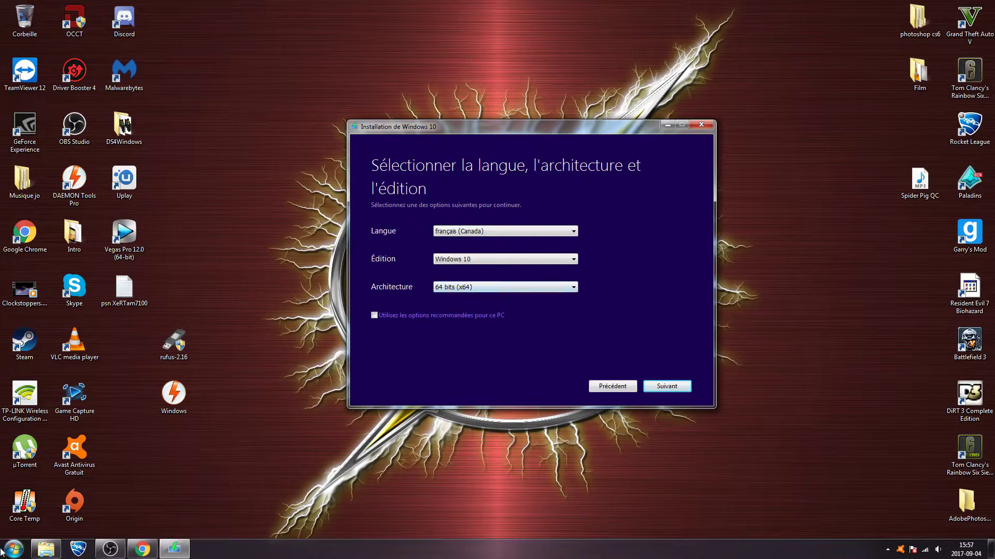
pyautogui.click(451, 291)
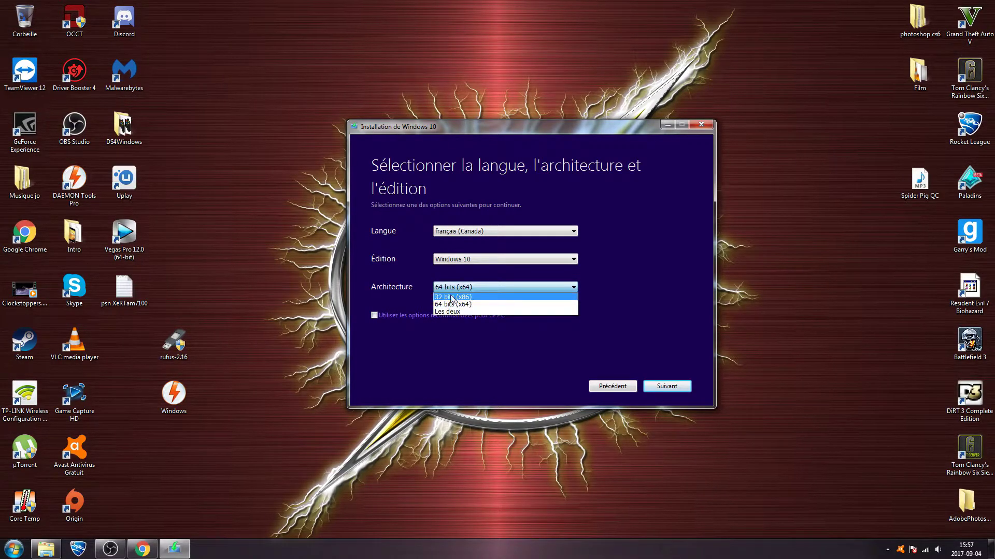
pyautogui.click(452, 305)
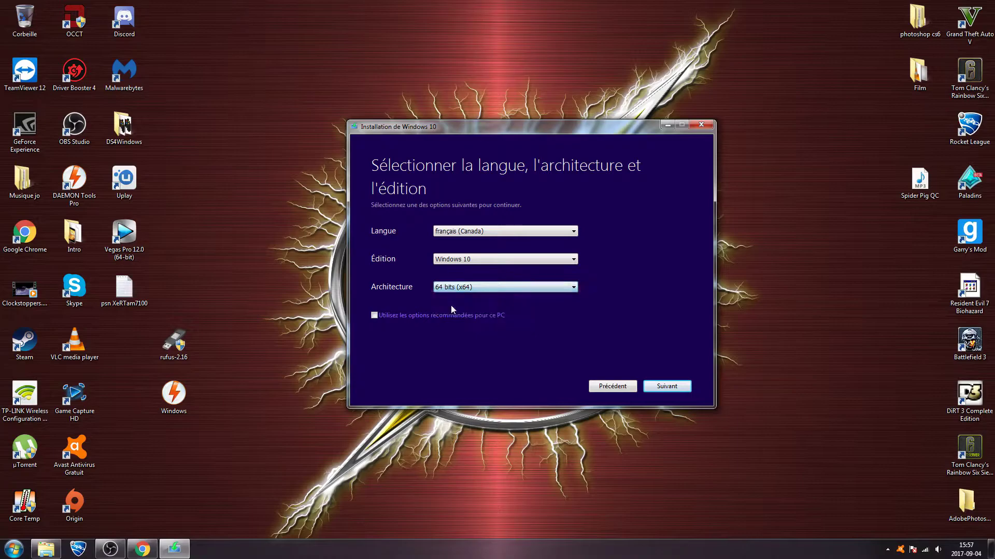
# - Check the computer's system properties for whether its operating system is 32-bit or 64-bit
pyautogui.click(13, 550)
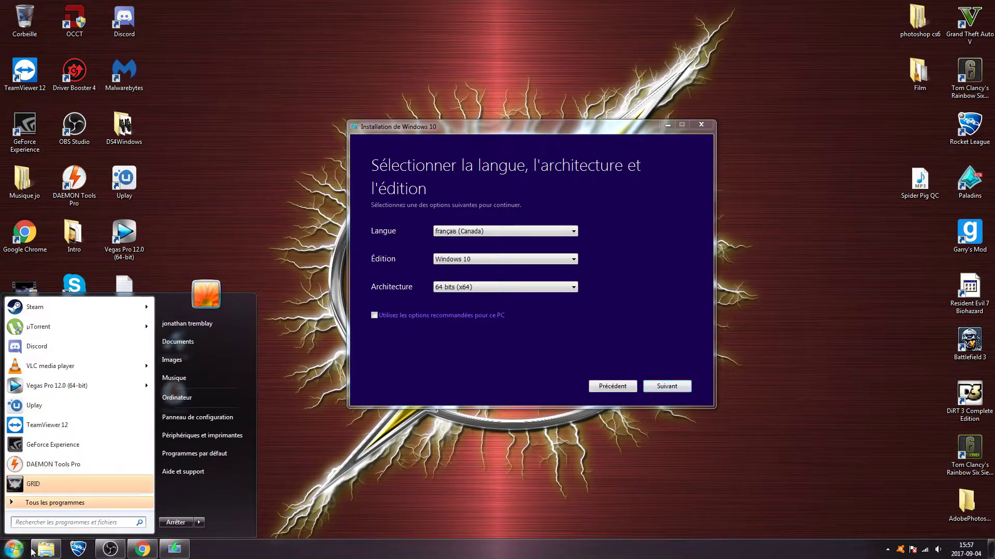
pyautogui.click(37, 550)
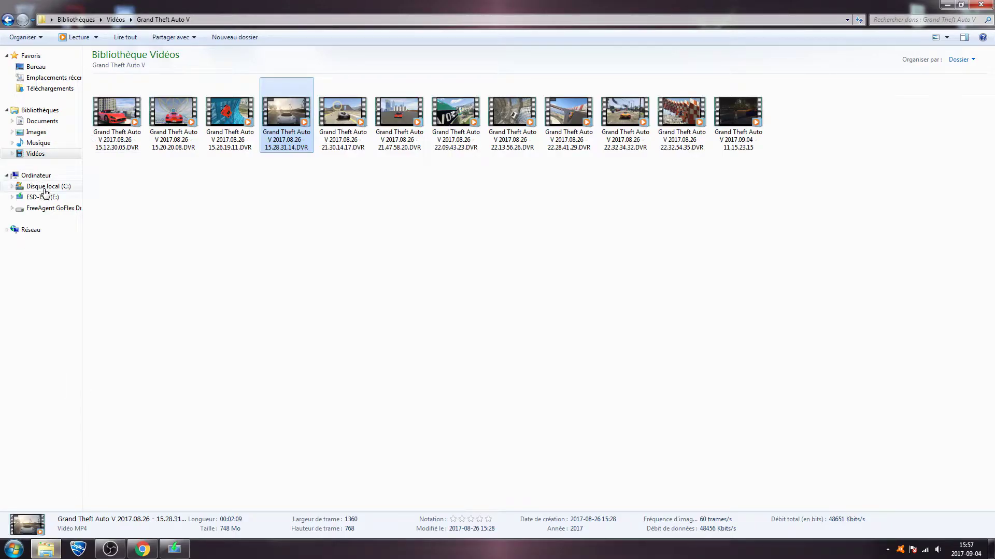
pyautogui.click(34, 177)
pyautogui.rightClick(34, 178)
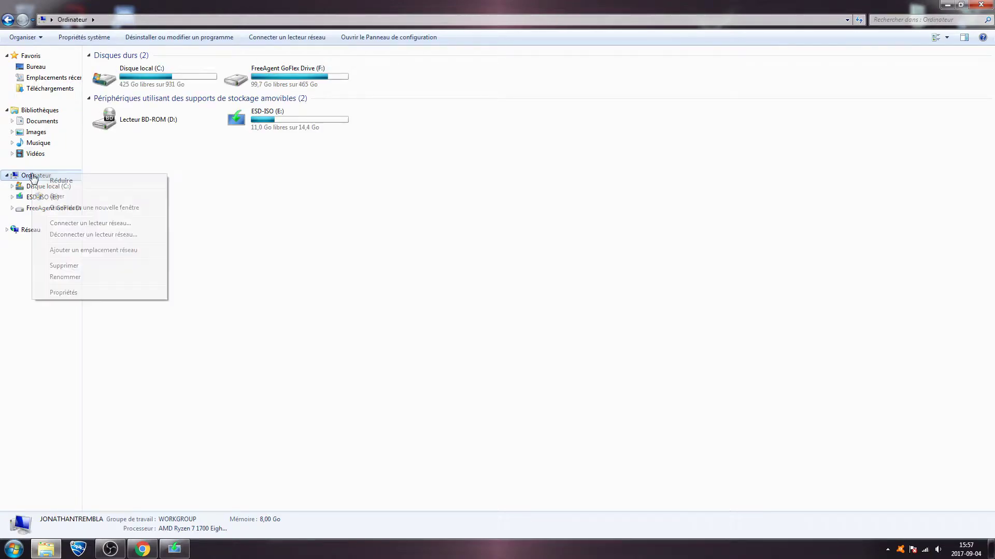
pyautogui.click(57, 294)
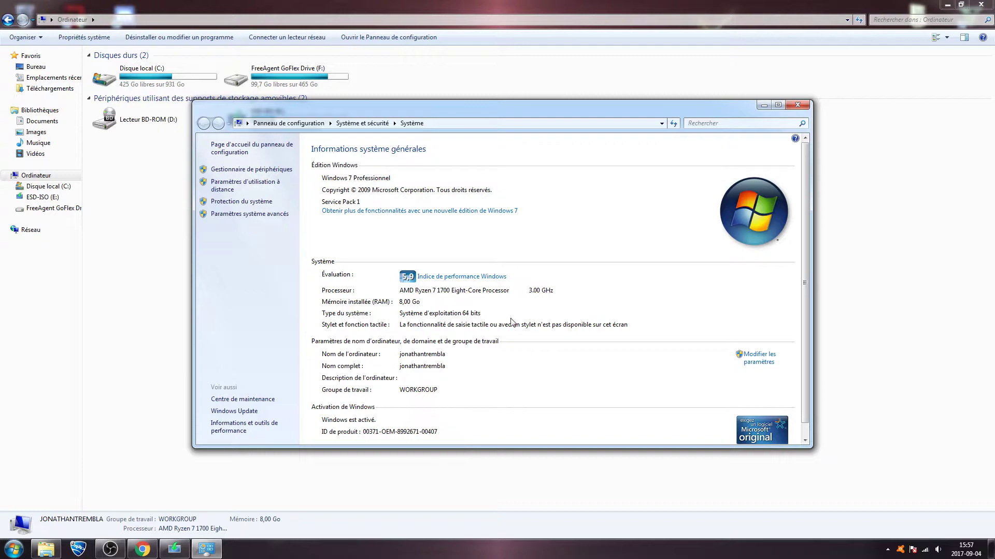
pyautogui.click(801, 107)
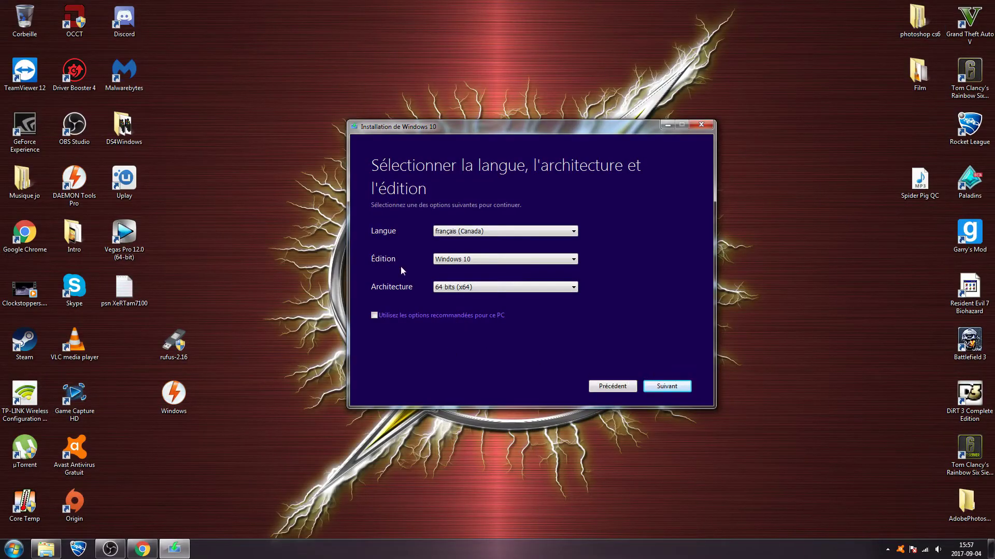
# - Choose the installation media's architecture and confirm the language, edition and architecture selection
pyautogui.click(454, 288)
pyautogui.click(456, 295)
pyautogui.click(659, 388)
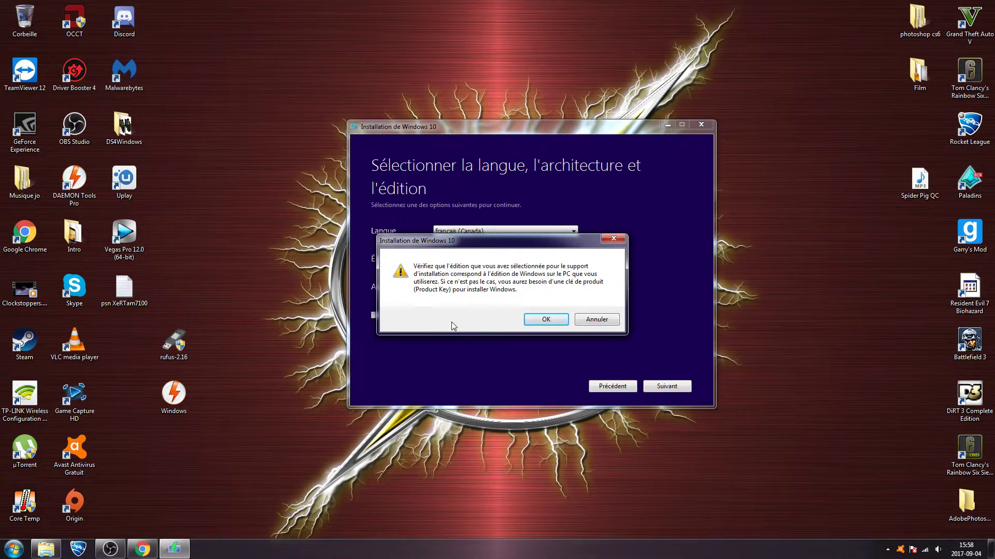
pyautogui.click(542, 321)
# - Choose an ISO file as the media, save it on the Desktop as Windows over the existing file, and finish the setup wizard
pyautogui.click(380, 246)
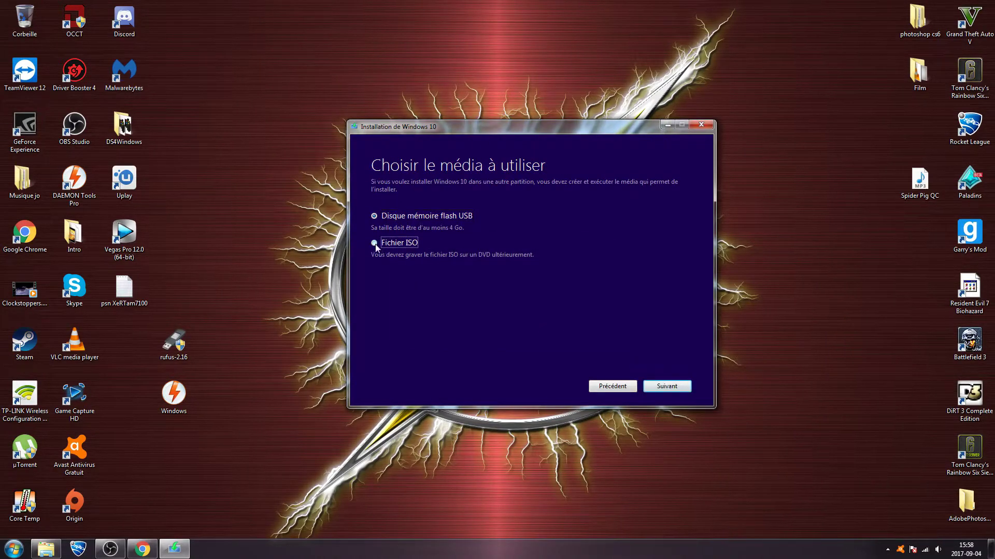
pyautogui.click(658, 388)
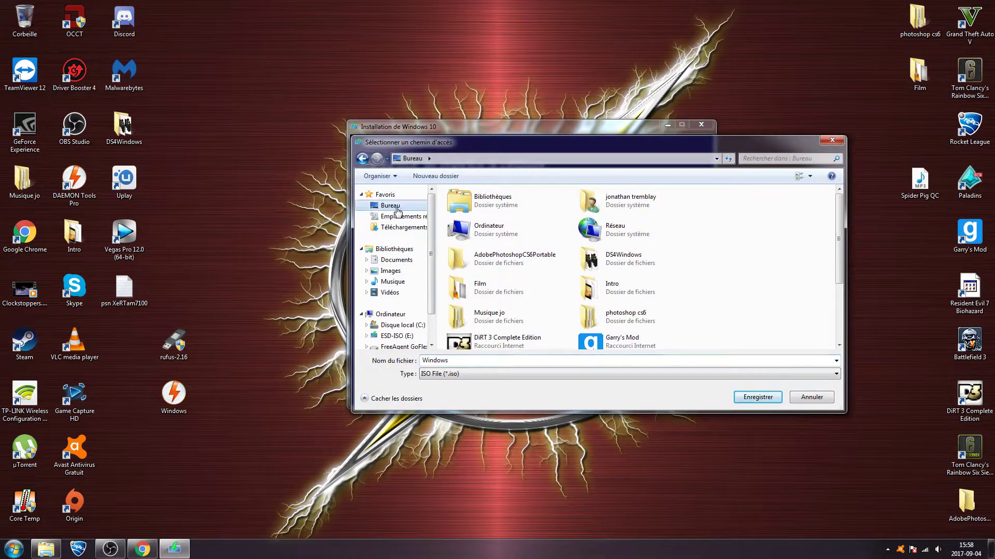
pyautogui.click(746, 403)
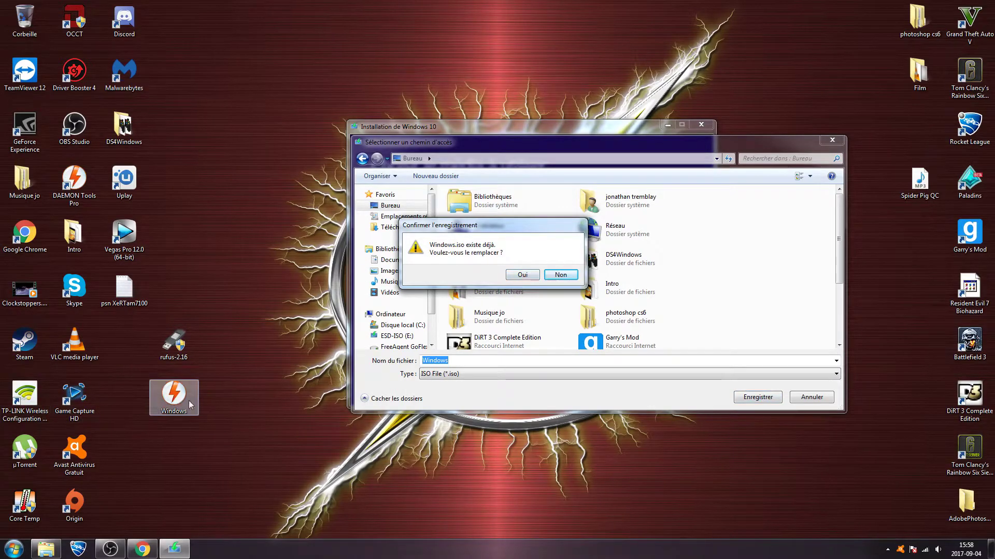
pyautogui.moveTo(189, 472); pyautogui.dragTo(150, 382)
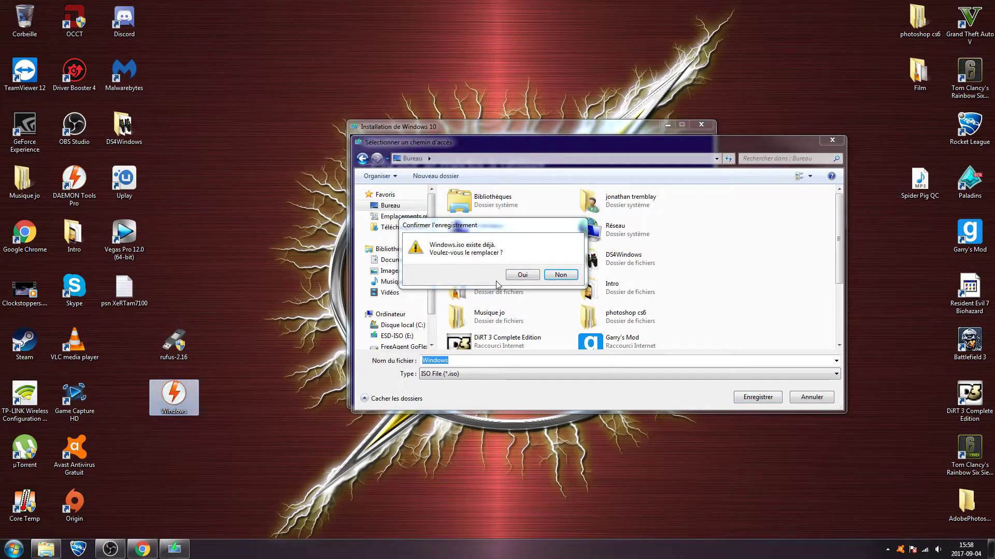
pyautogui.click(522, 275)
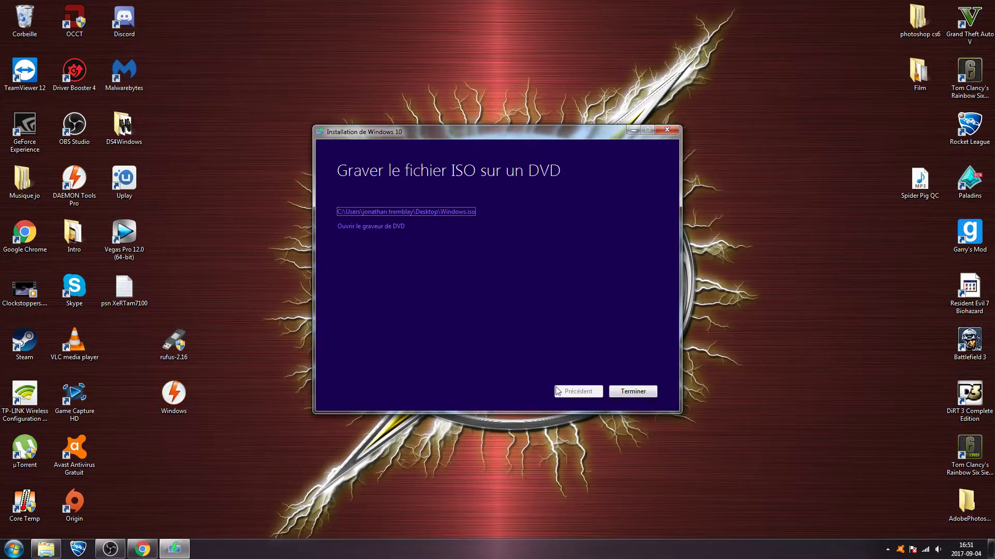
pyautogui.click(644, 397)
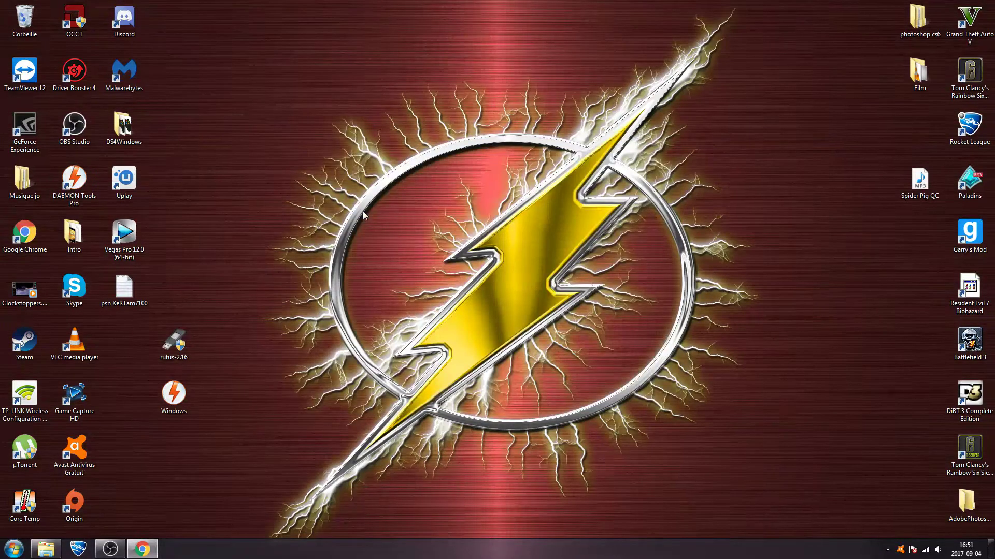
# - Move the Windows ISO file's icon to the middle of the desktop
pyautogui.click(170, 406)
pyautogui.moveTo(424, 381); pyautogui.dragTo(518, 351)
pyautogui.moveTo(370, 289); pyautogui.dragTo(593, 469)
pyautogui.moveTo(419, 180); pyautogui.dragTo(616, 333)
pyautogui.moveTo(608, 280); pyautogui.dragTo(480, 442)
pyautogui.moveTo(436, 278); pyautogui.dragTo(562, 382)
pyautogui.click(578, 356)
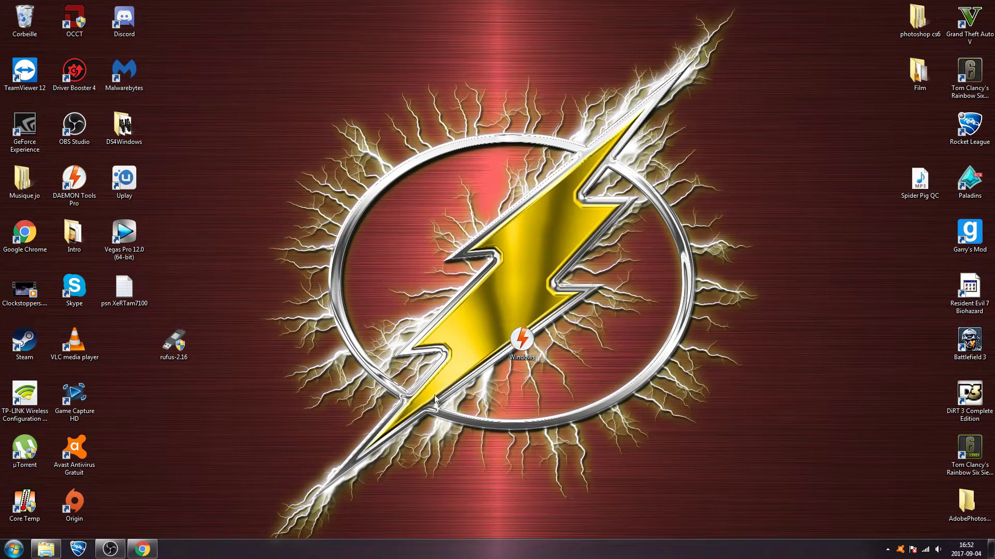
# - Switch to the browser, view the download section for Rufus 2.16 on rufus.akeo.ie, and minimize the browser
pyautogui.click(142, 548)
pyautogui.click(124, 6)
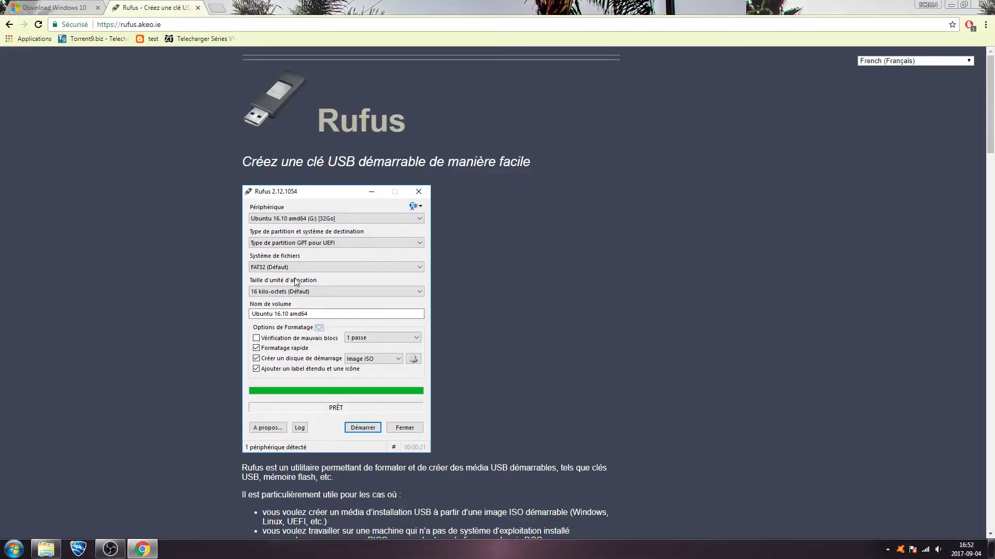
pyautogui.scroll(-8, 534, 167)
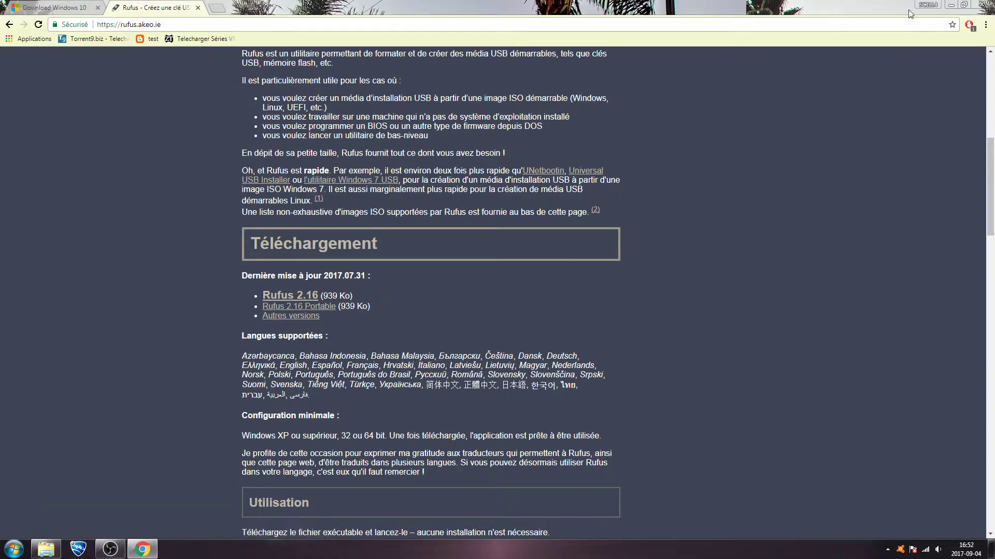
pyautogui.click(951, 7)
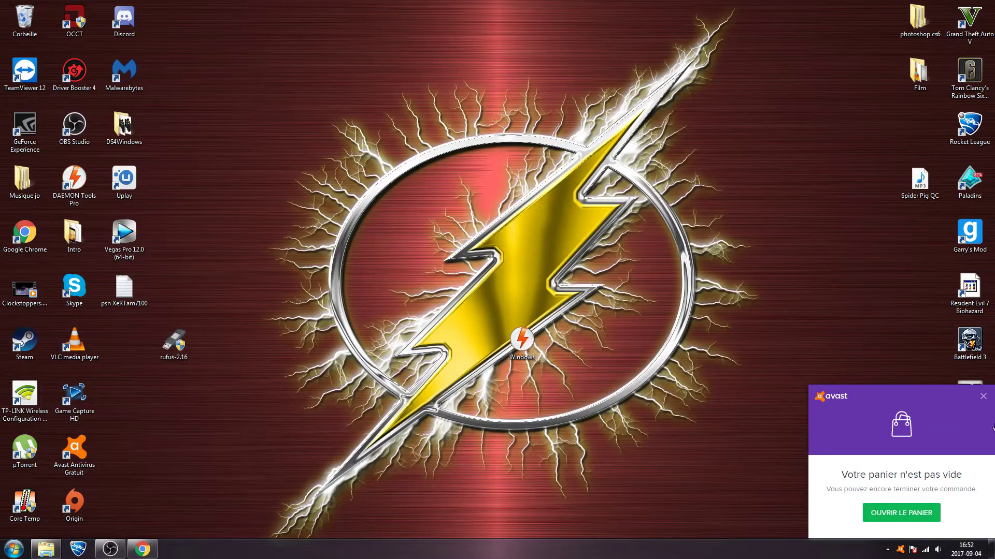
# - Dismiss the Avast notification, move the rufus-2.16 icon away from the other desktop icons and launch Rufus
pyautogui.click(983, 396)
pyautogui.moveTo(172, 346); pyautogui.dragTo(319, 188)
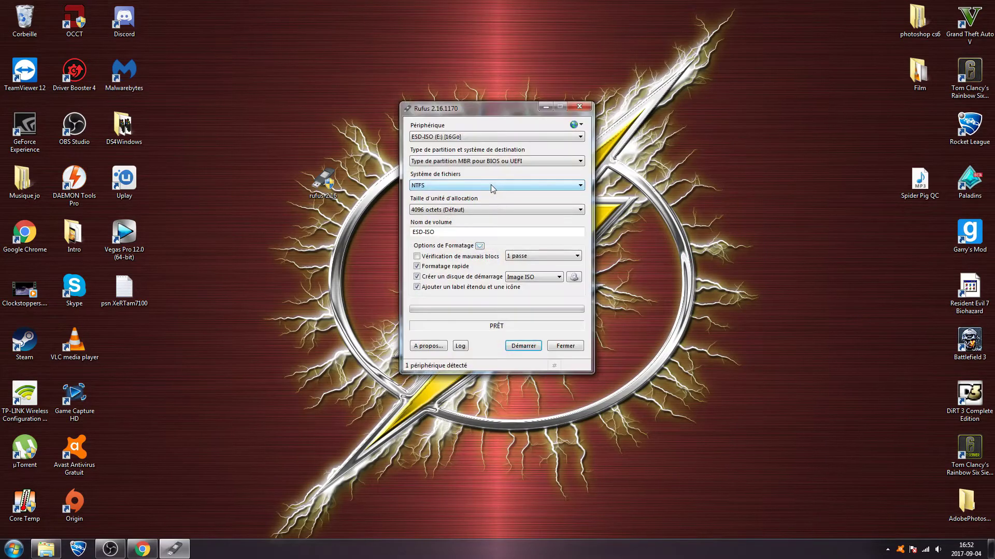
pyautogui.moveTo(511, 107); pyautogui.dragTo(514, 79)
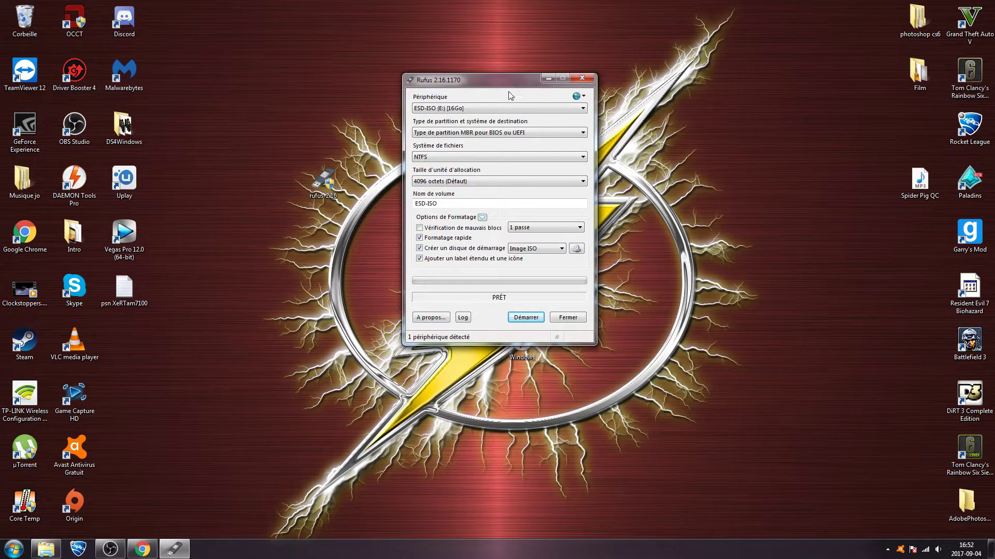
# - Select ESD-ISO (E:) [16Go] as the device and keep the default allocation unit size of 4096 octets
pyautogui.click(475, 108)
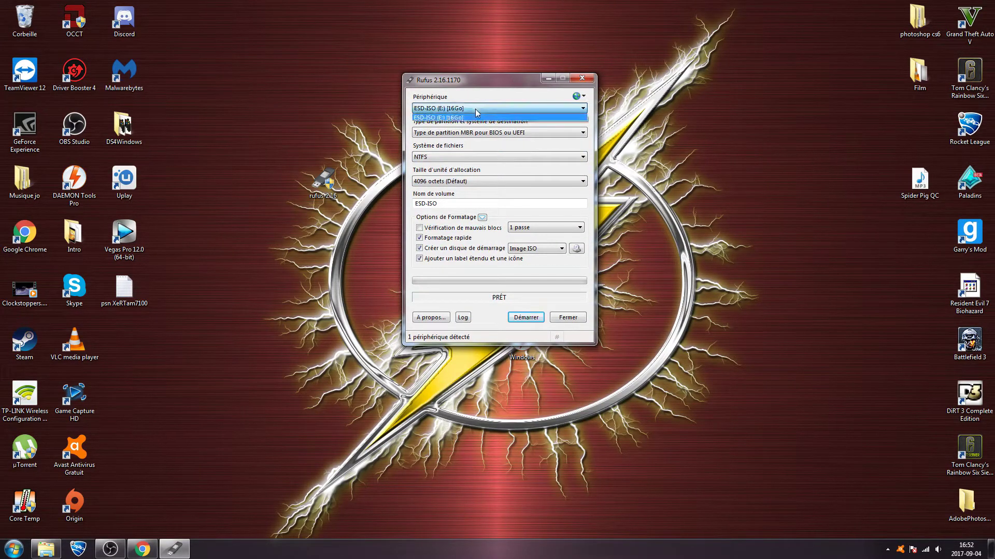
pyautogui.click(439, 118)
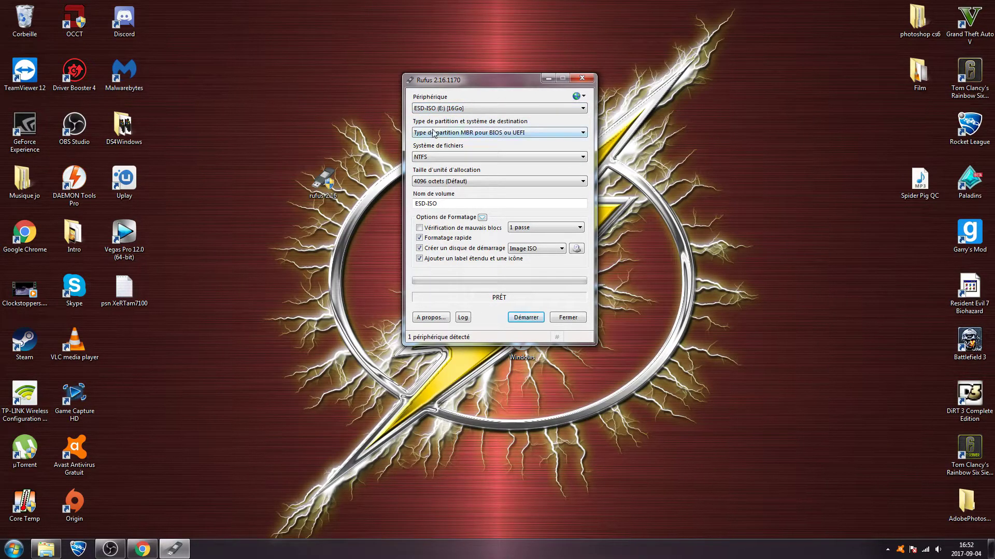
pyautogui.click(472, 179)
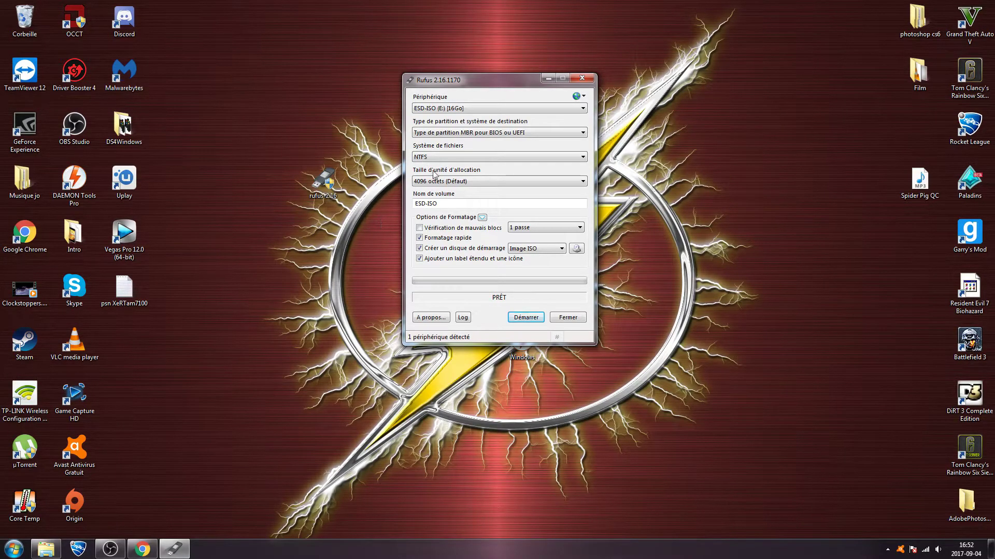
pyautogui.click(576, 249)
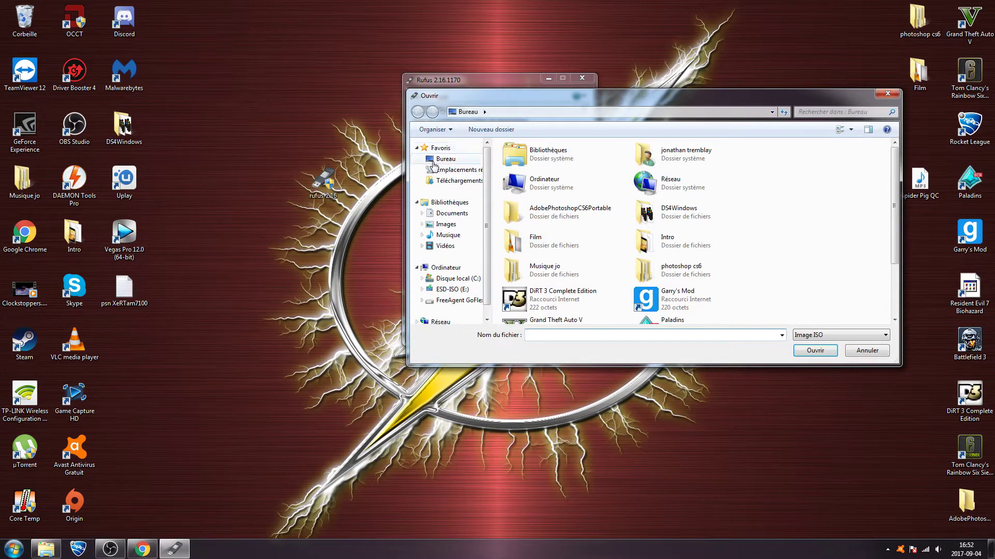
pyautogui.click(433, 161)
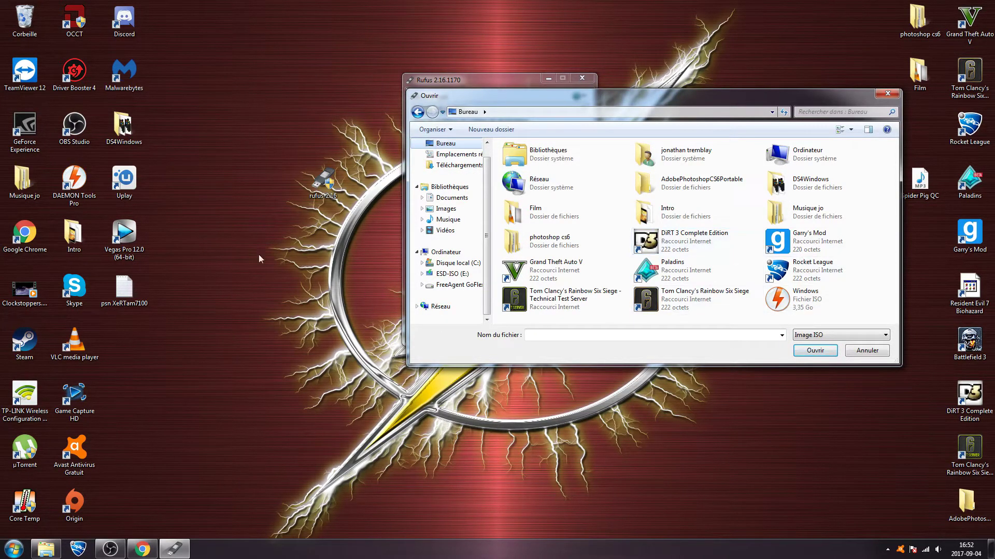
pyautogui.click(888, 93)
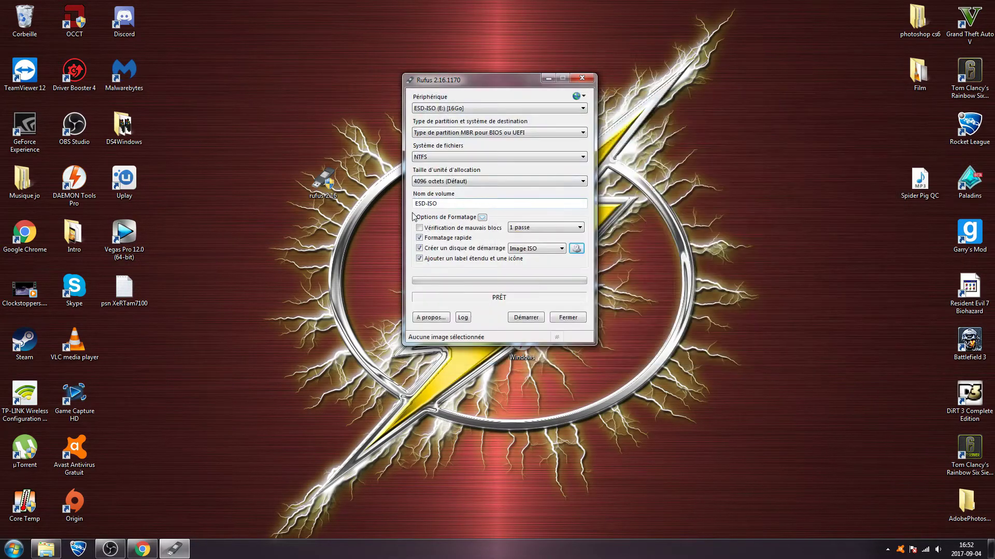
# - Keep ESD-ISO (E:) [16Go] as the device and the MBR partition type for BIOS or UEFI
pyautogui.click(444, 109)
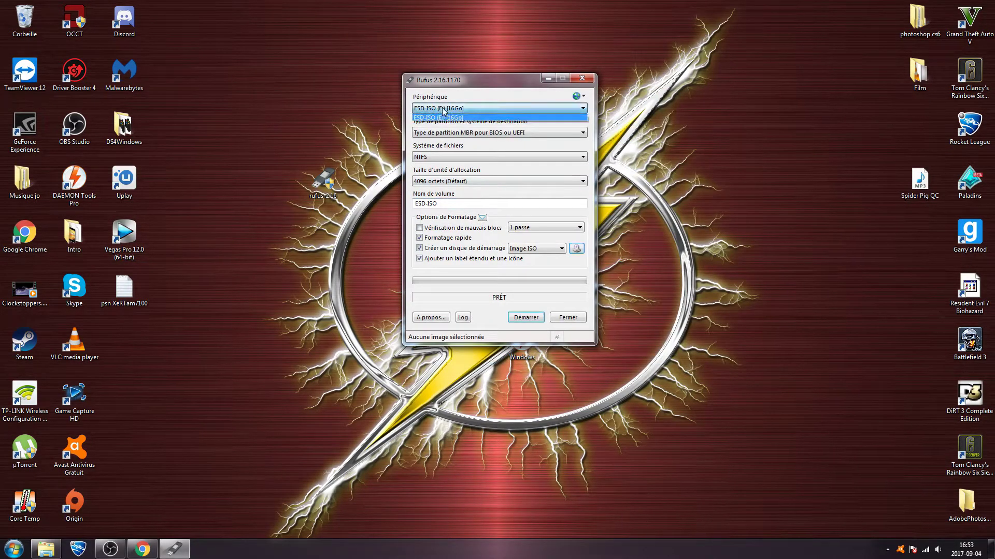
pyautogui.click(444, 118)
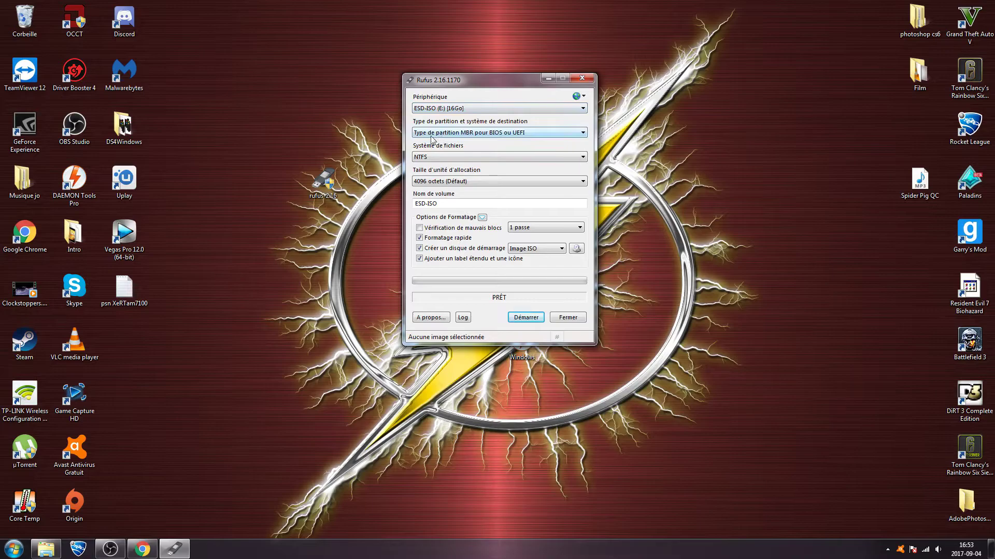
pyautogui.click(495, 135)
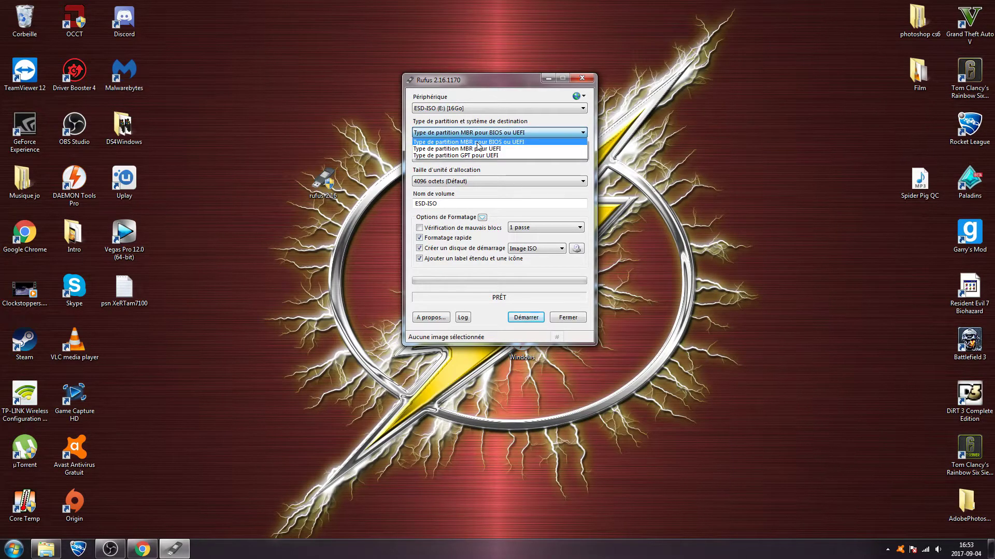
pyautogui.click(514, 143)
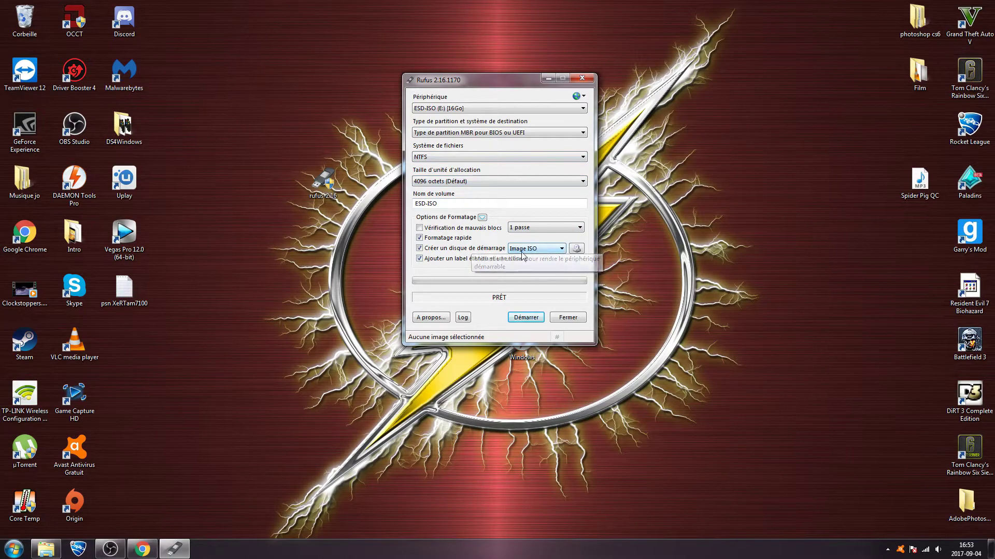
# - Keep Image ISO as the boot disk type and load the Windows ISO file from the desktop folder
pyautogui.click(522, 253)
pyautogui.click(526, 258)
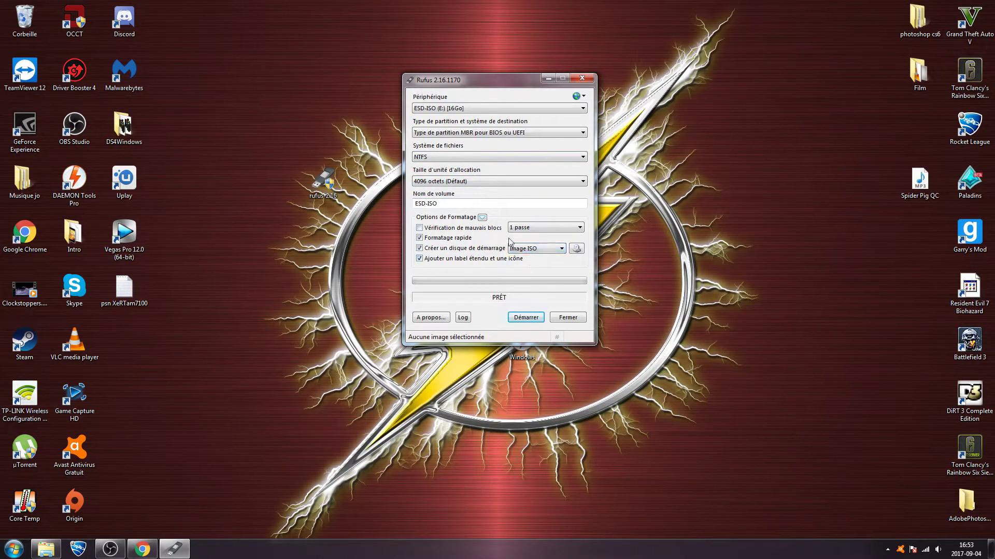
pyautogui.click(577, 249)
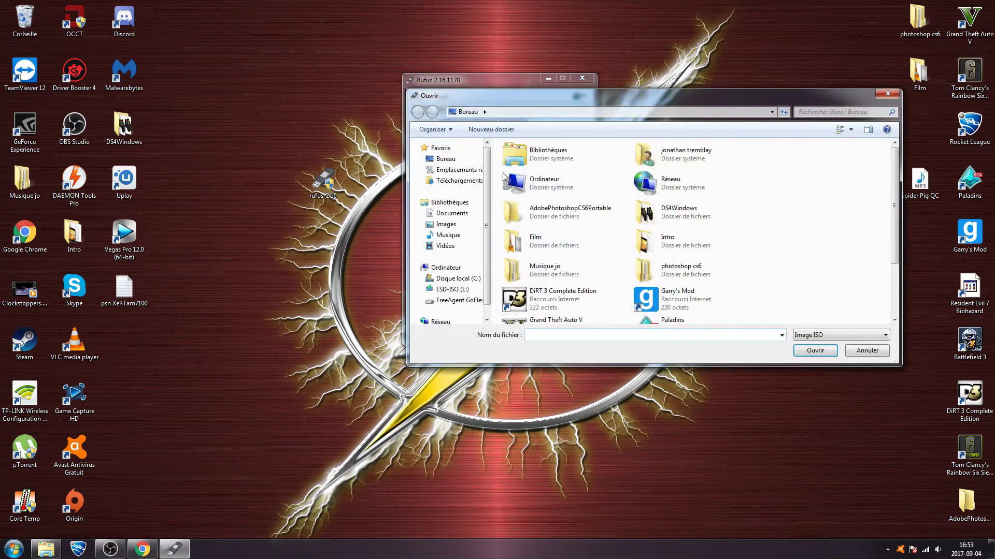
pyautogui.click(446, 159)
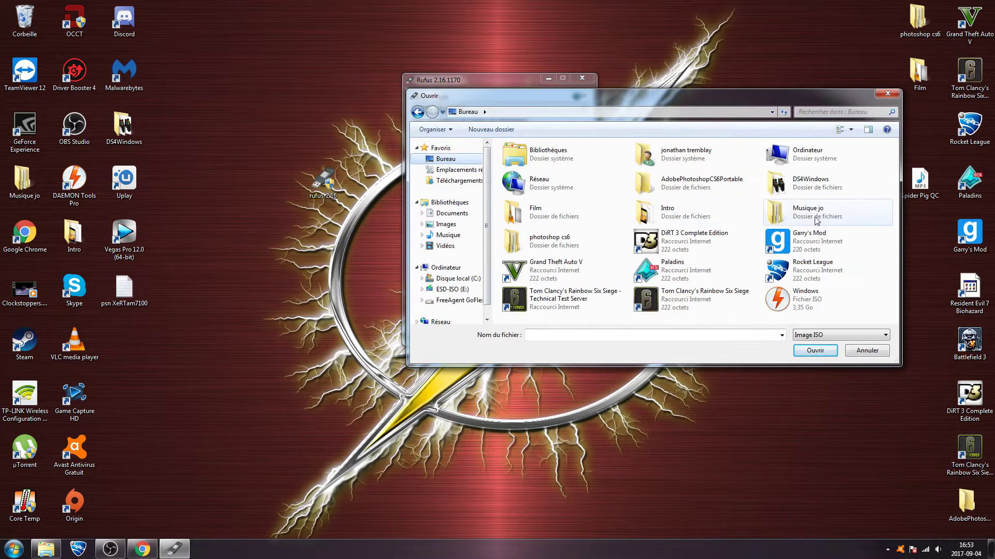
pyautogui.doubleClick(799, 299)
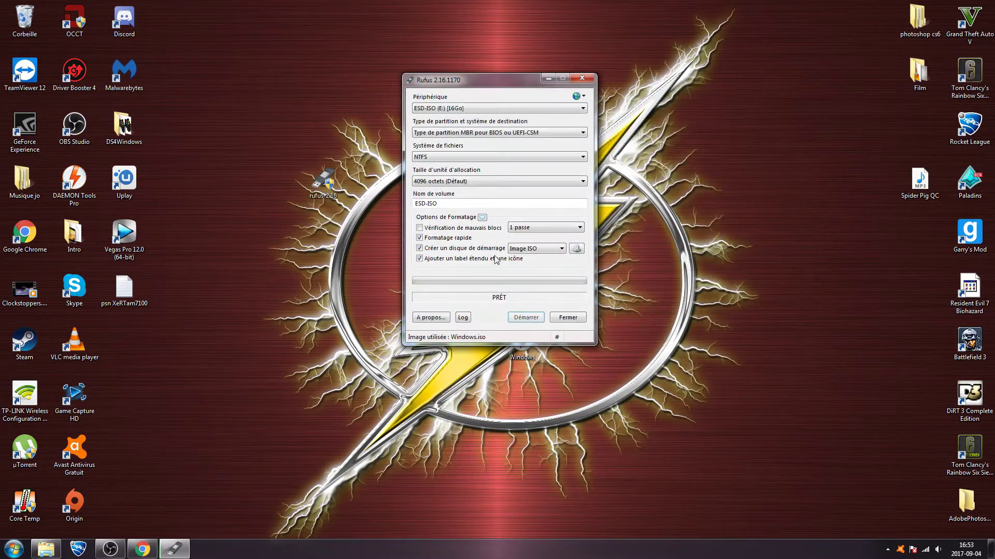
# - Write the Windows image to the USB drive, accepting the data erasure, then close Rufus and move its icon beside the Windows ISO
pyautogui.click(526, 317)
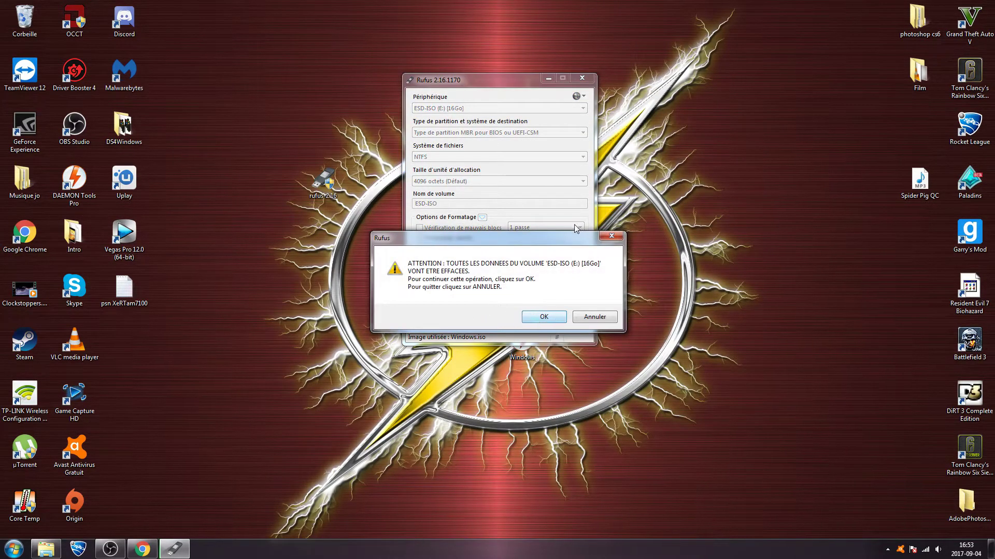
pyautogui.click(544, 317)
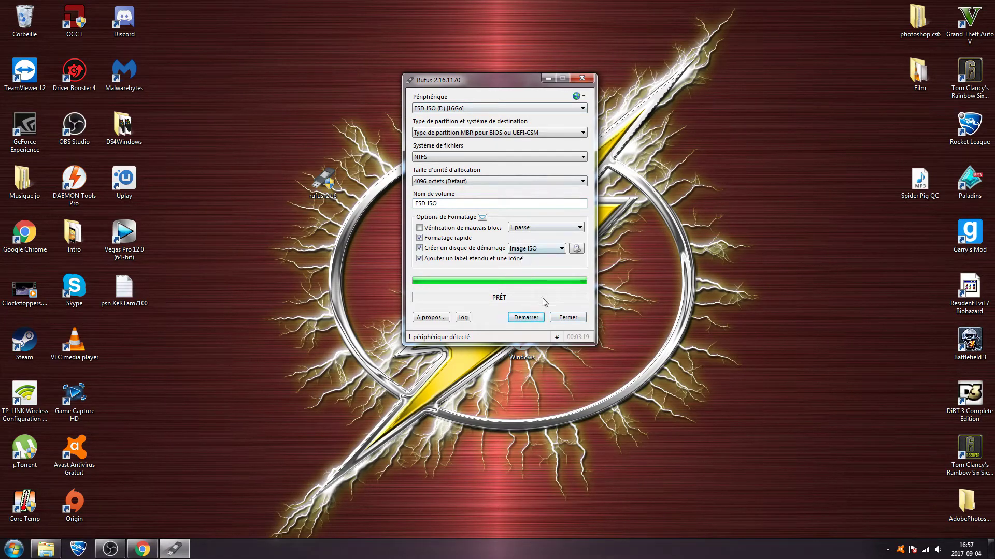
pyautogui.click(568, 320)
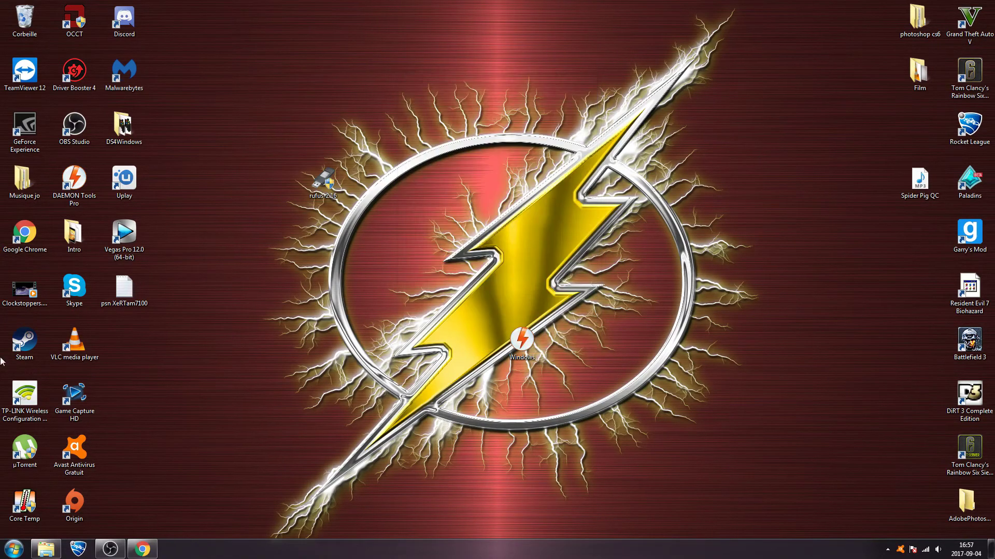
pyautogui.moveTo(318, 181); pyautogui.dragTo(468, 343)
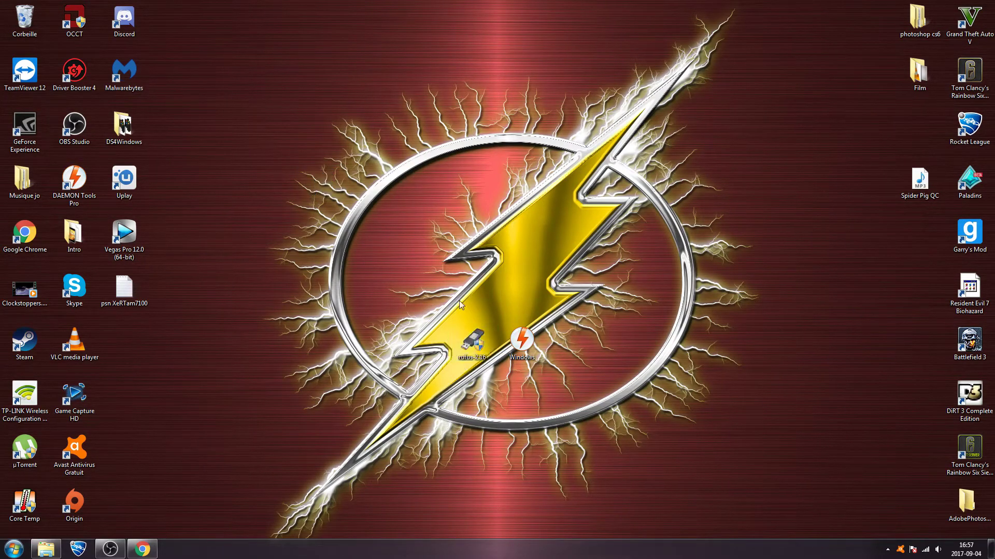
# - Switch to Windows Explorer, view the contents of the ESD-ISO (E:) drive and select its setup application
pyautogui.click(49, 549)
pyautogui.click(80, 229)
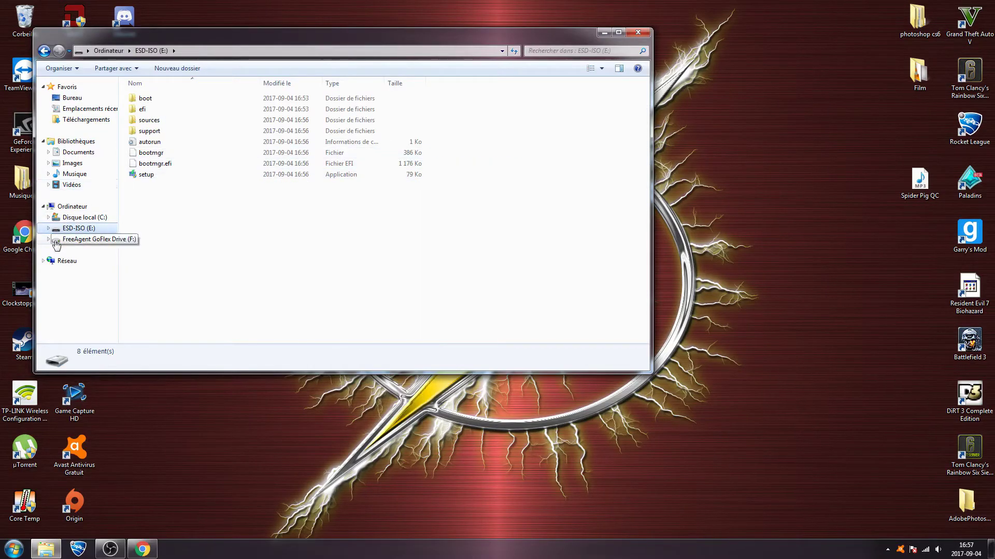
pyautogui.click(136, 179)
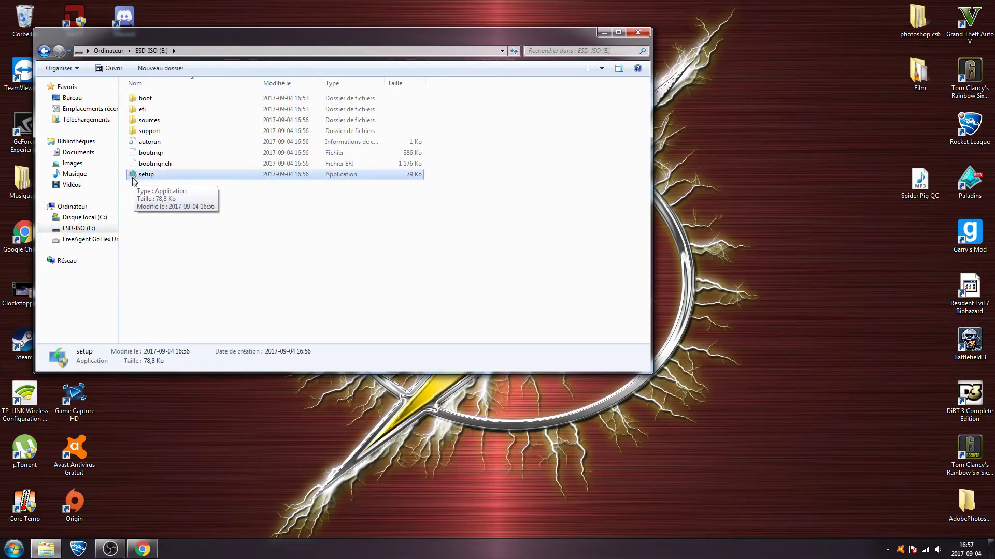
# - Eject the ESD-ISO (E:) drive, and once it is reconnected, open its folder to view the files and close the window
pyautogui.rightClick(87, 226)
pyautogui.click(123, 381)
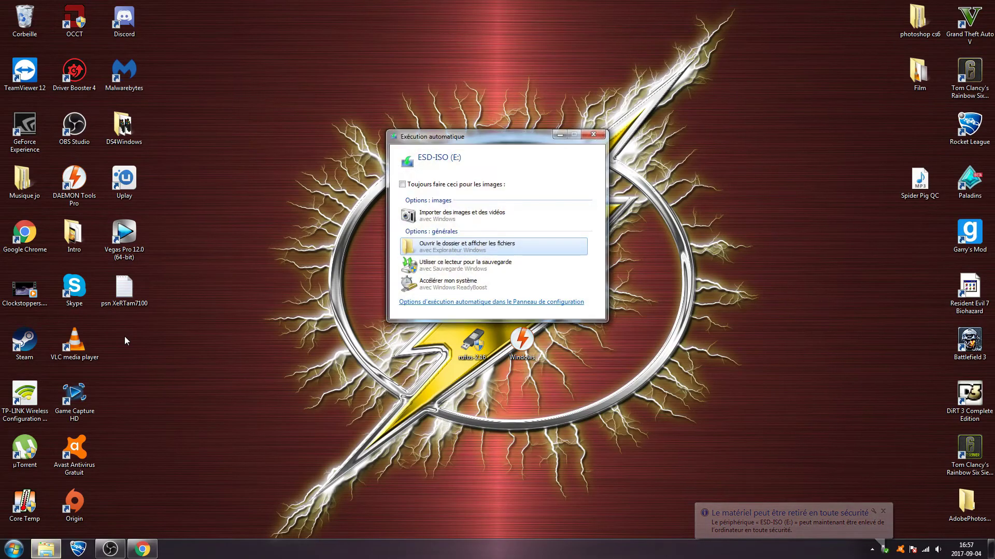
pyautogui.click(437, 245)
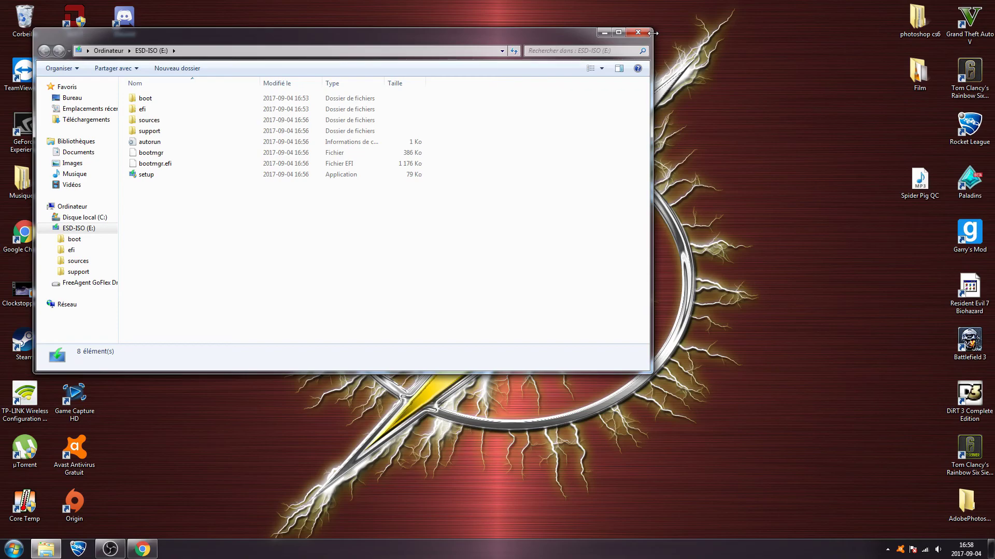
pyautogui.click(632, 33)
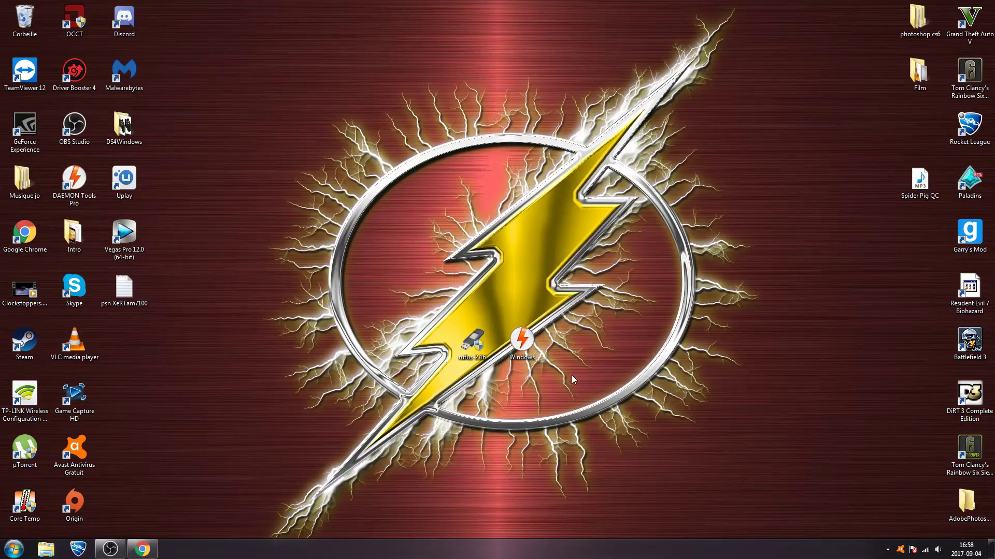